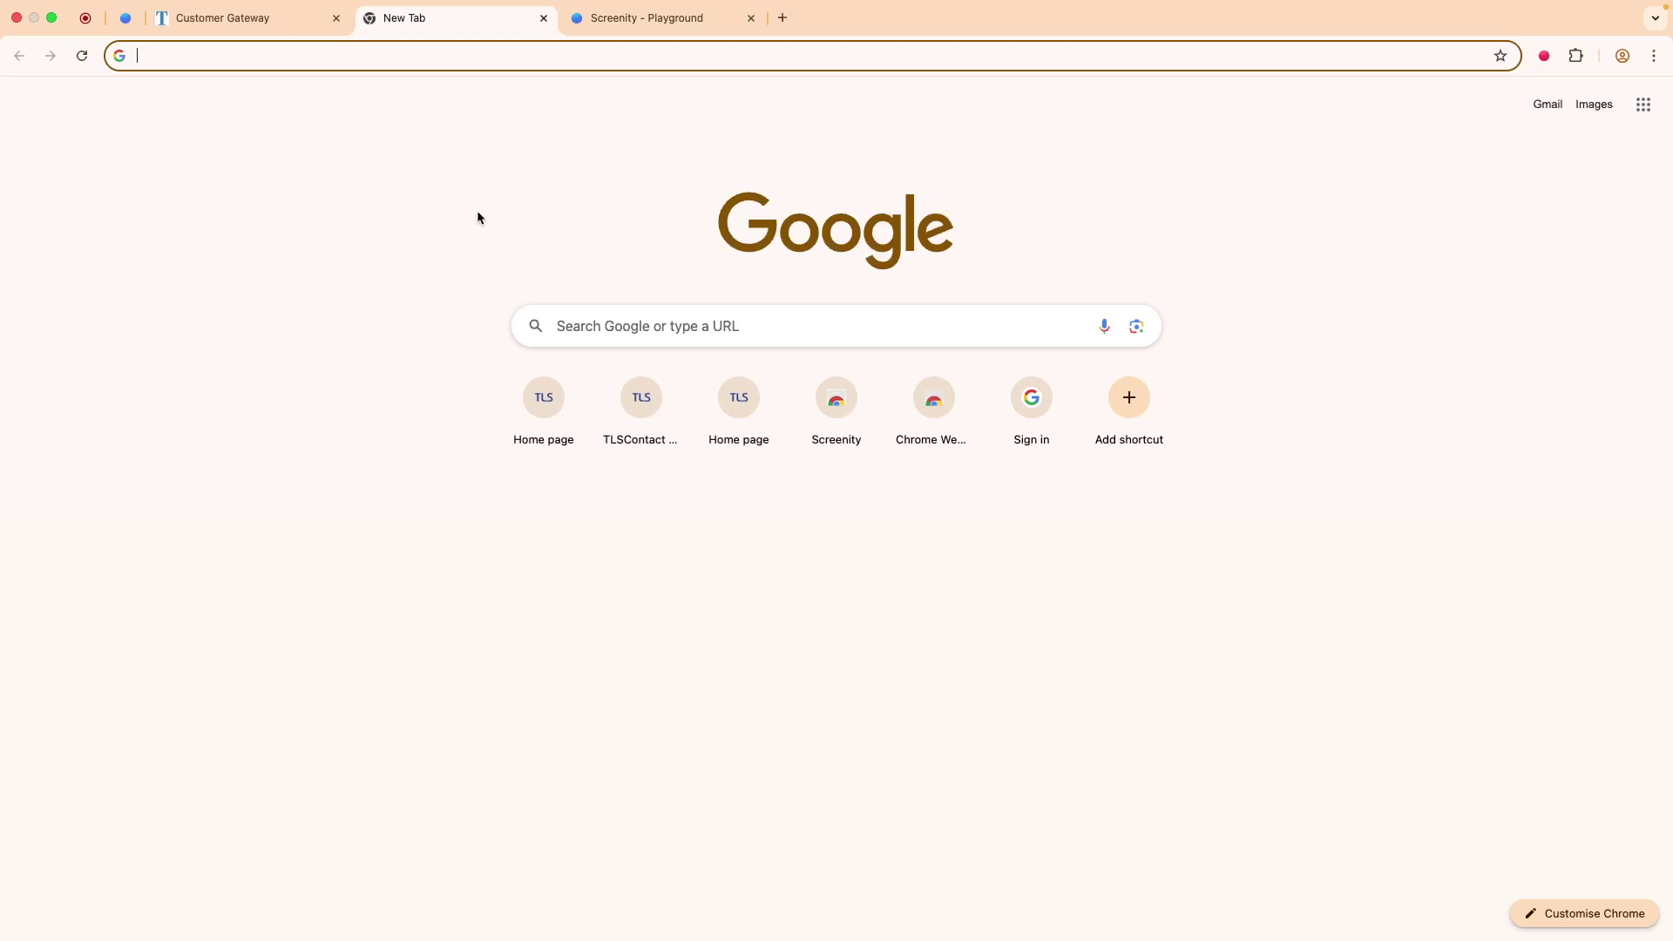
Step: Enter the address tlscontact.contact in the new tab's address bar
{"action": "type", "text": "tlsc"}
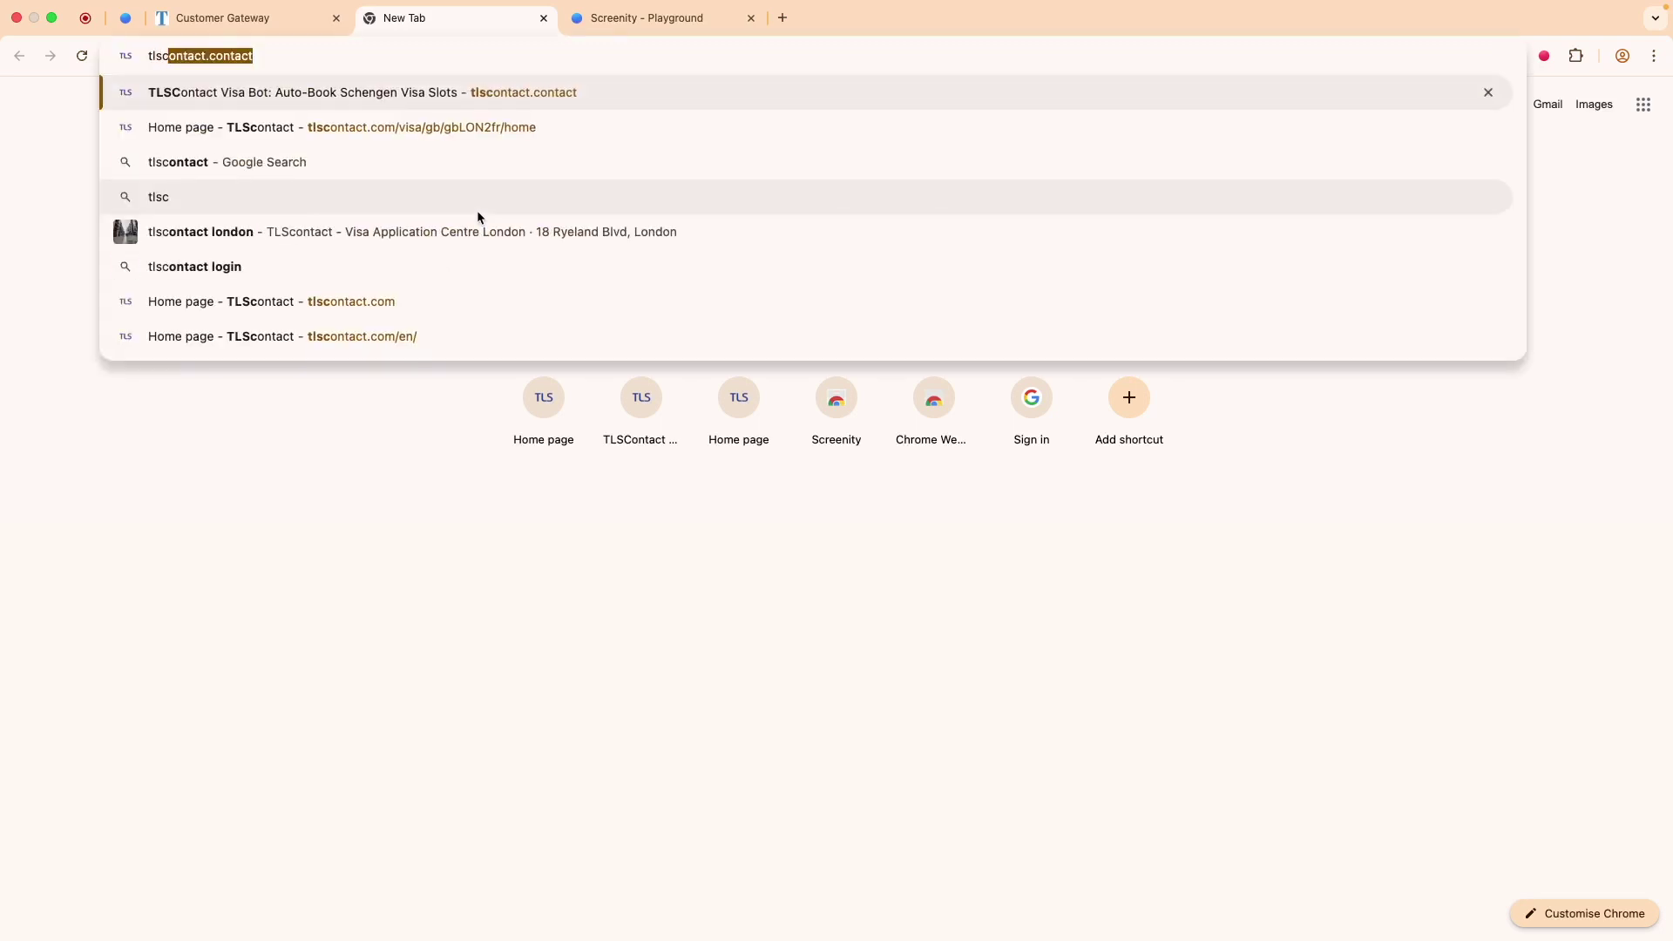
{"action": "type", "text": "ontact.contact"}
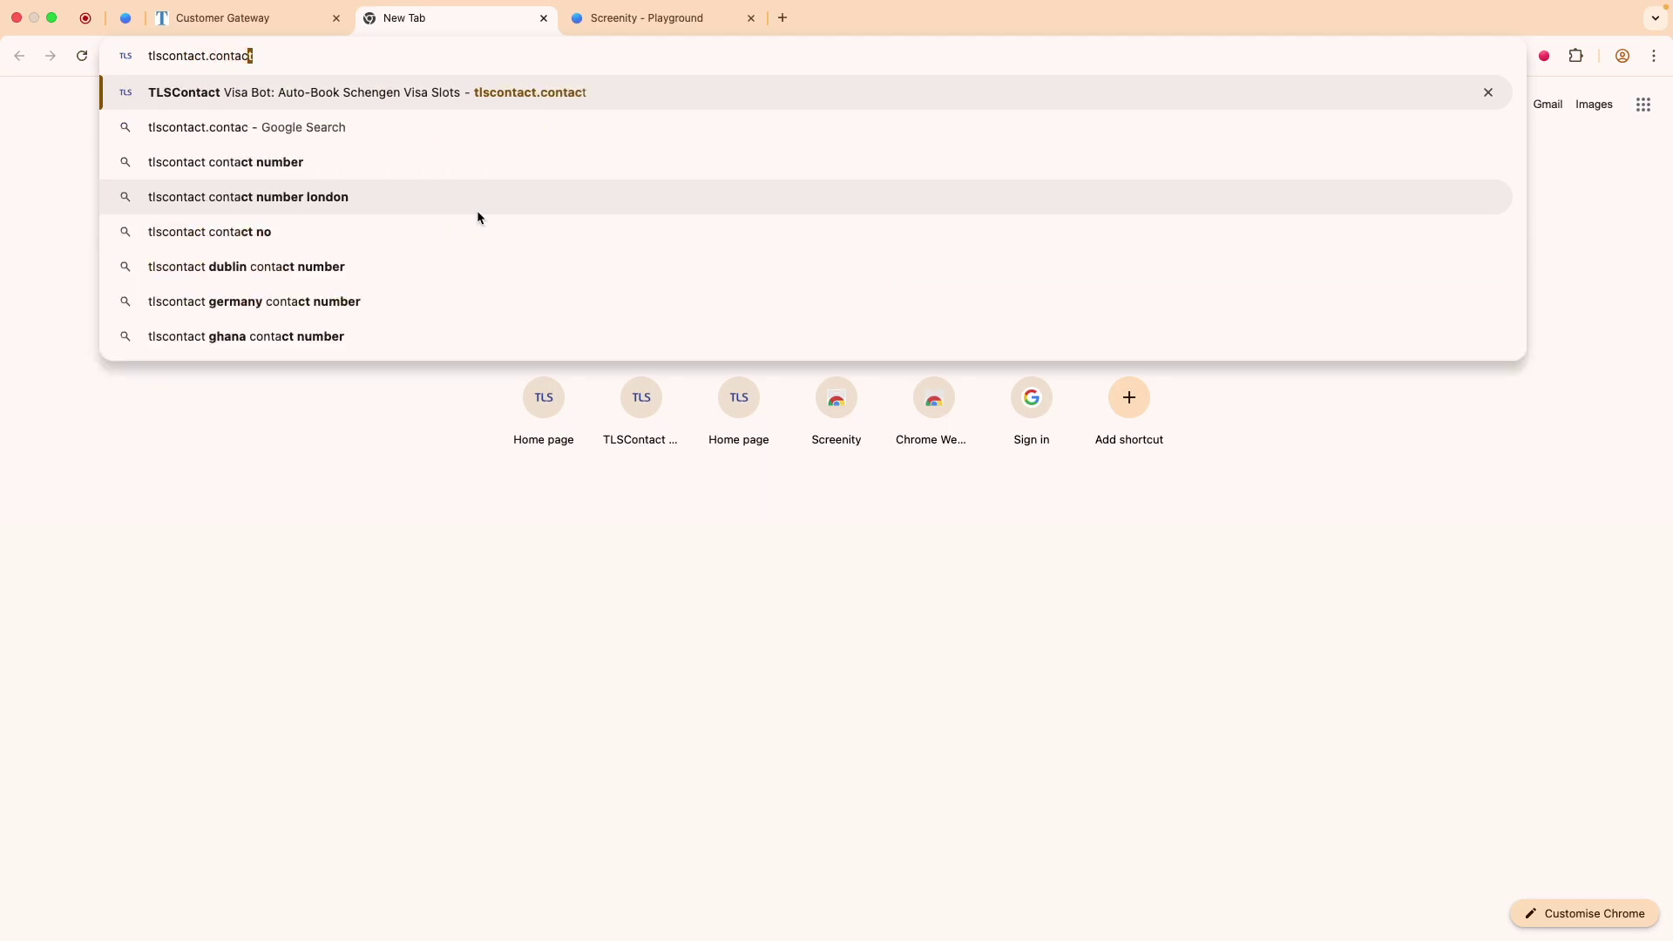
Step: Go to tlscontact.contact to load the TLSContact Visa Bot landing page
{"action": "key", "text": "Return"}
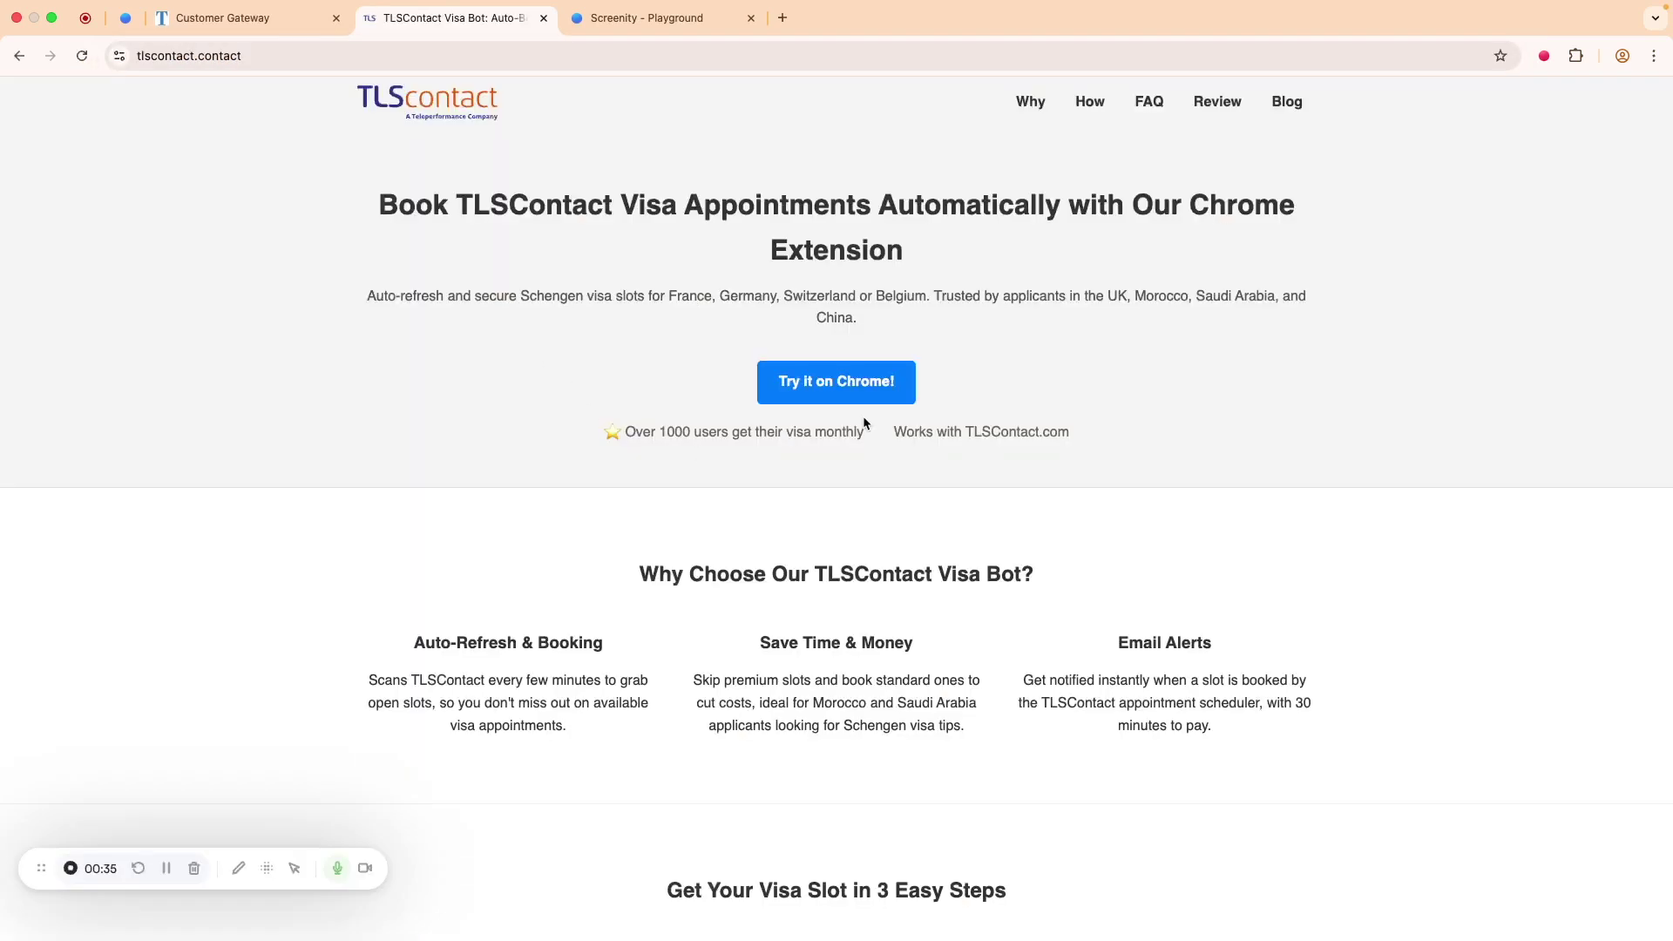
Step: Use 'Try it on Chrome!' to reach the extension's Chrome Web Store listing, then start a store search with 't'
{"action": "left_click", "coordinate": [825, 387]}
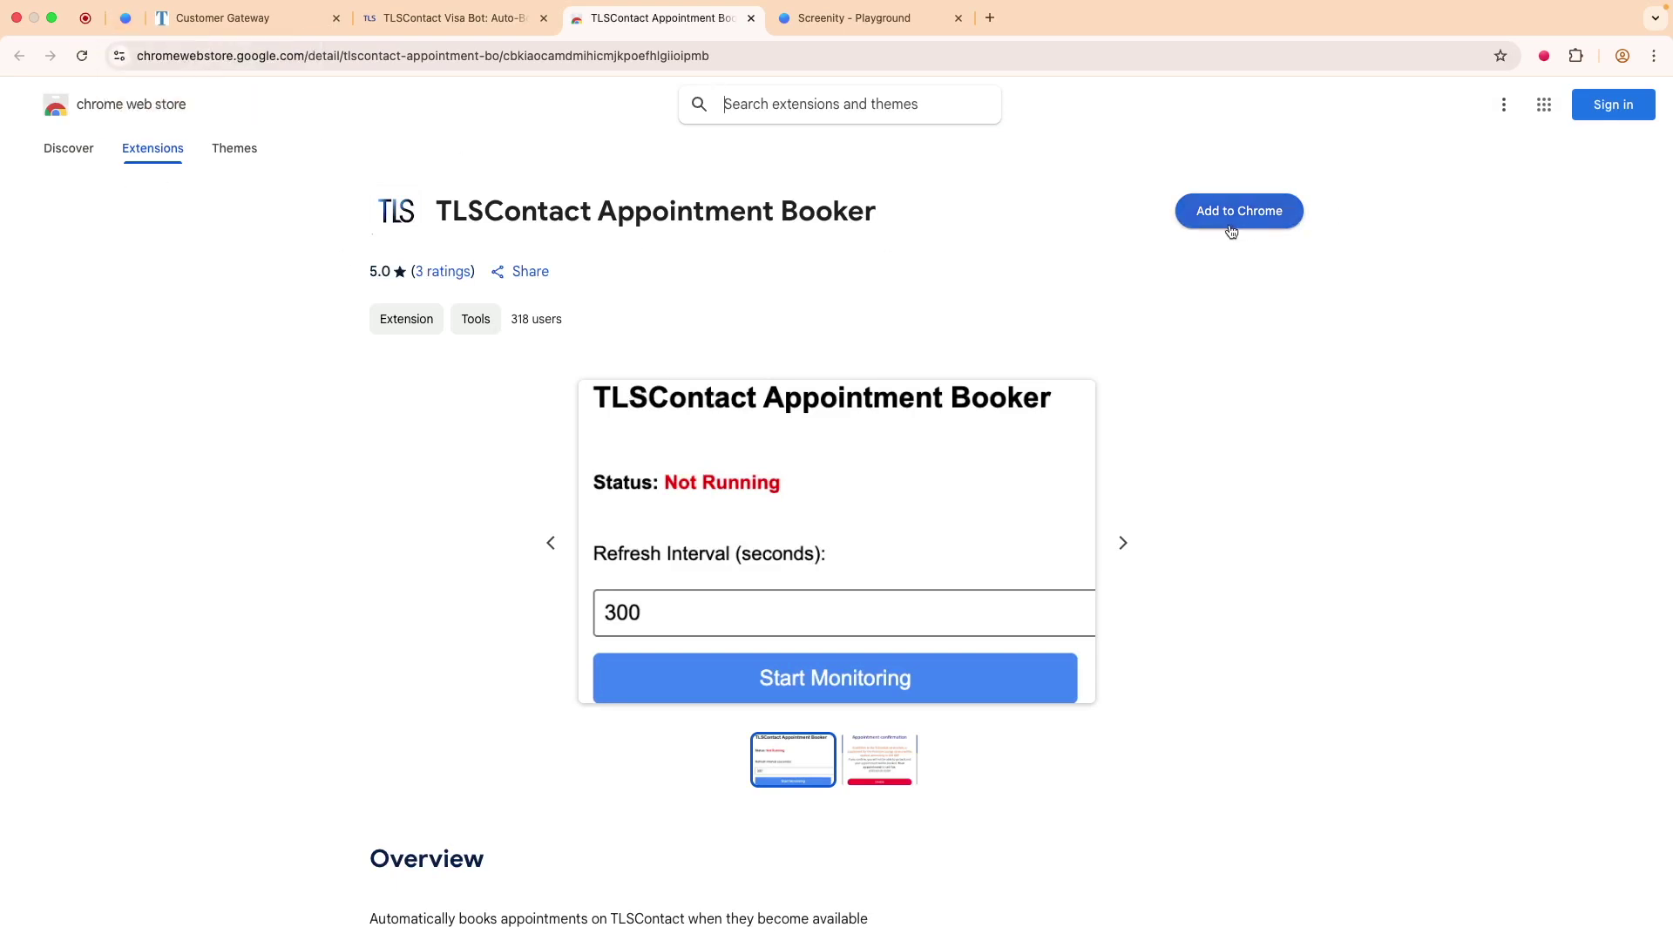
{"action": "left_click", "coordinate": [754, 111]}
{"action": "type", "text": "t"}
{"action": "key", "text": "BackSpace"}
{"action": "type", "text": "tl"}
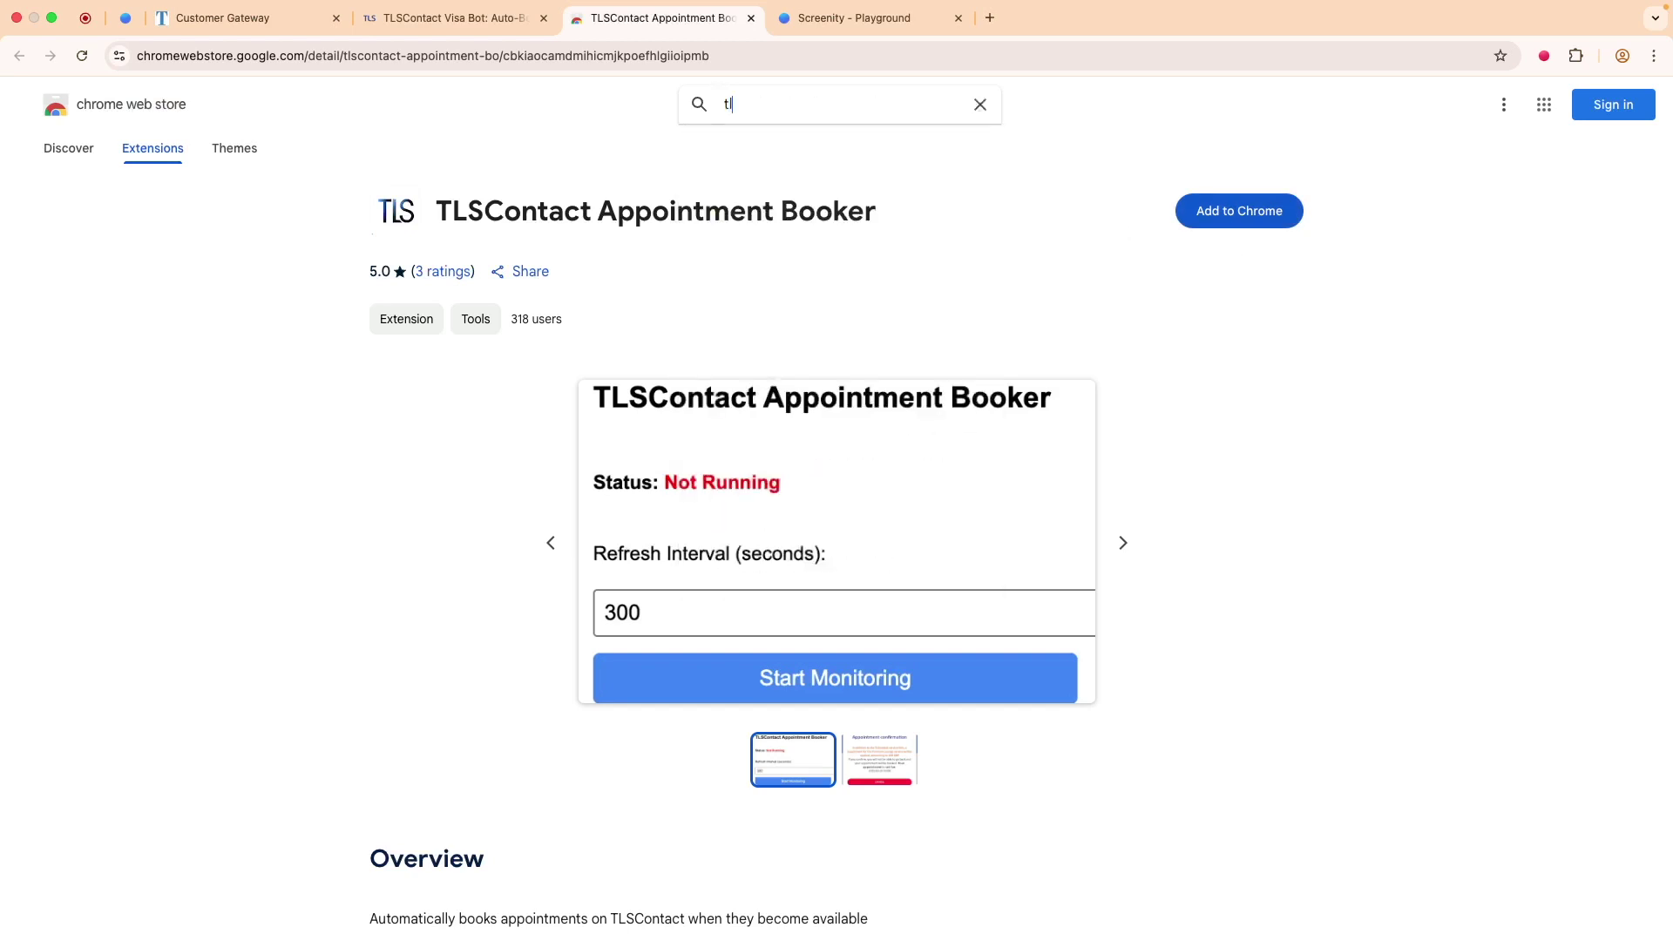
{"action": "type", "text": "scontact"}
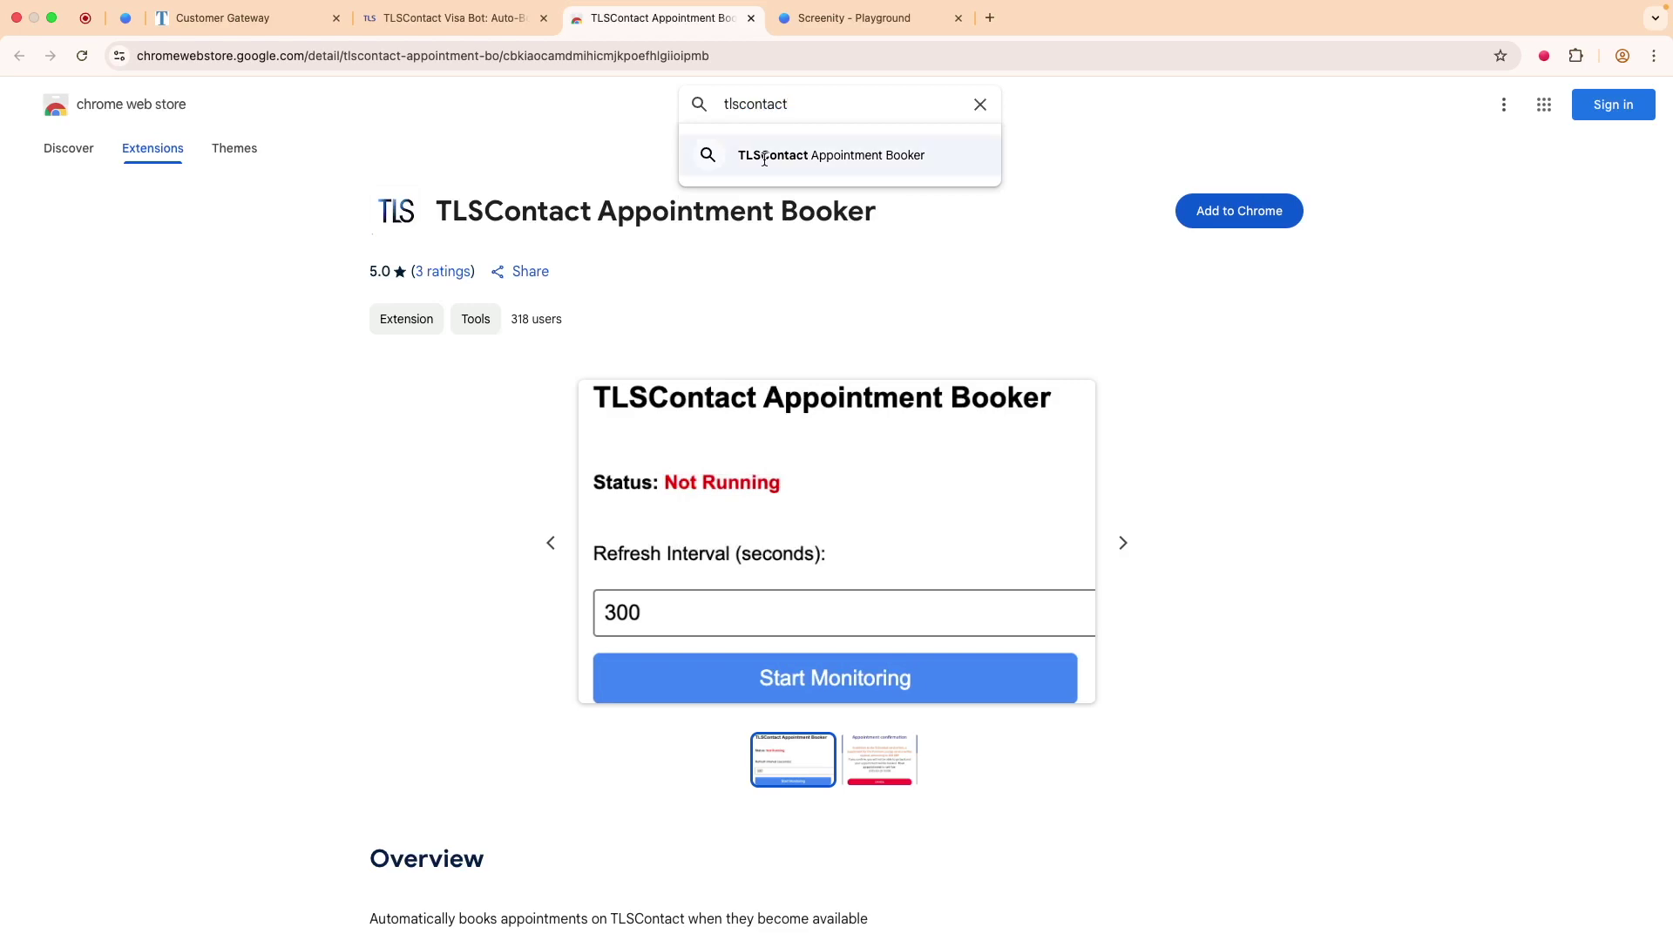
{"action": "left_click", "coordinate": [765, 156]}
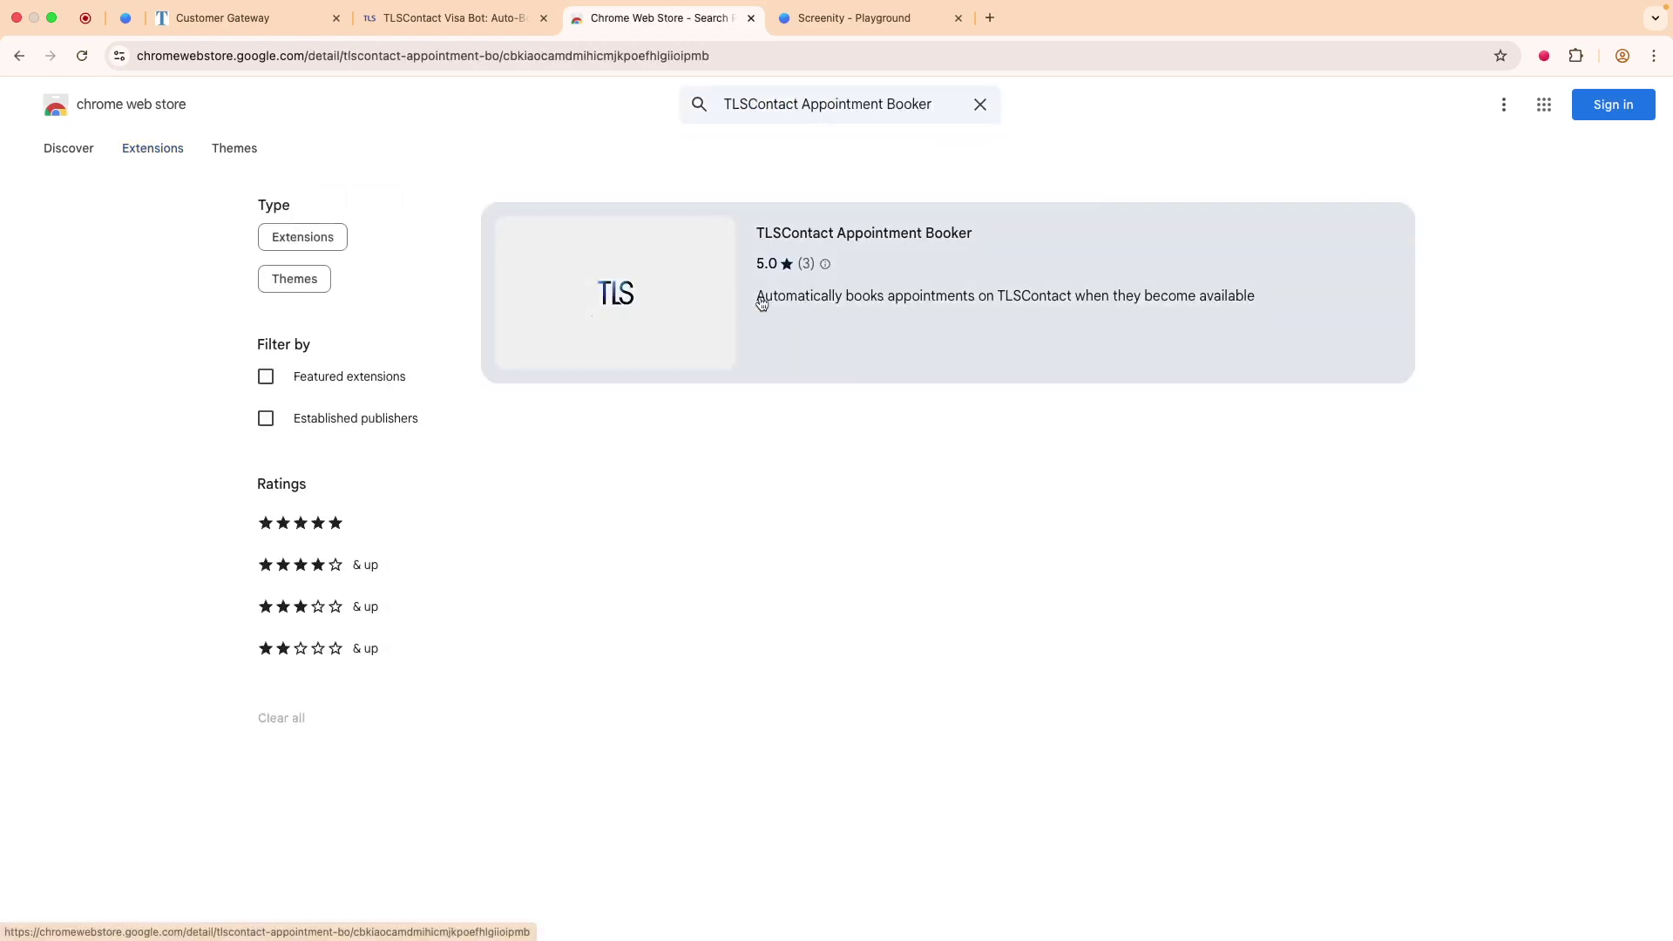
{"action": "left_click", "coordinate": [733, 315]}
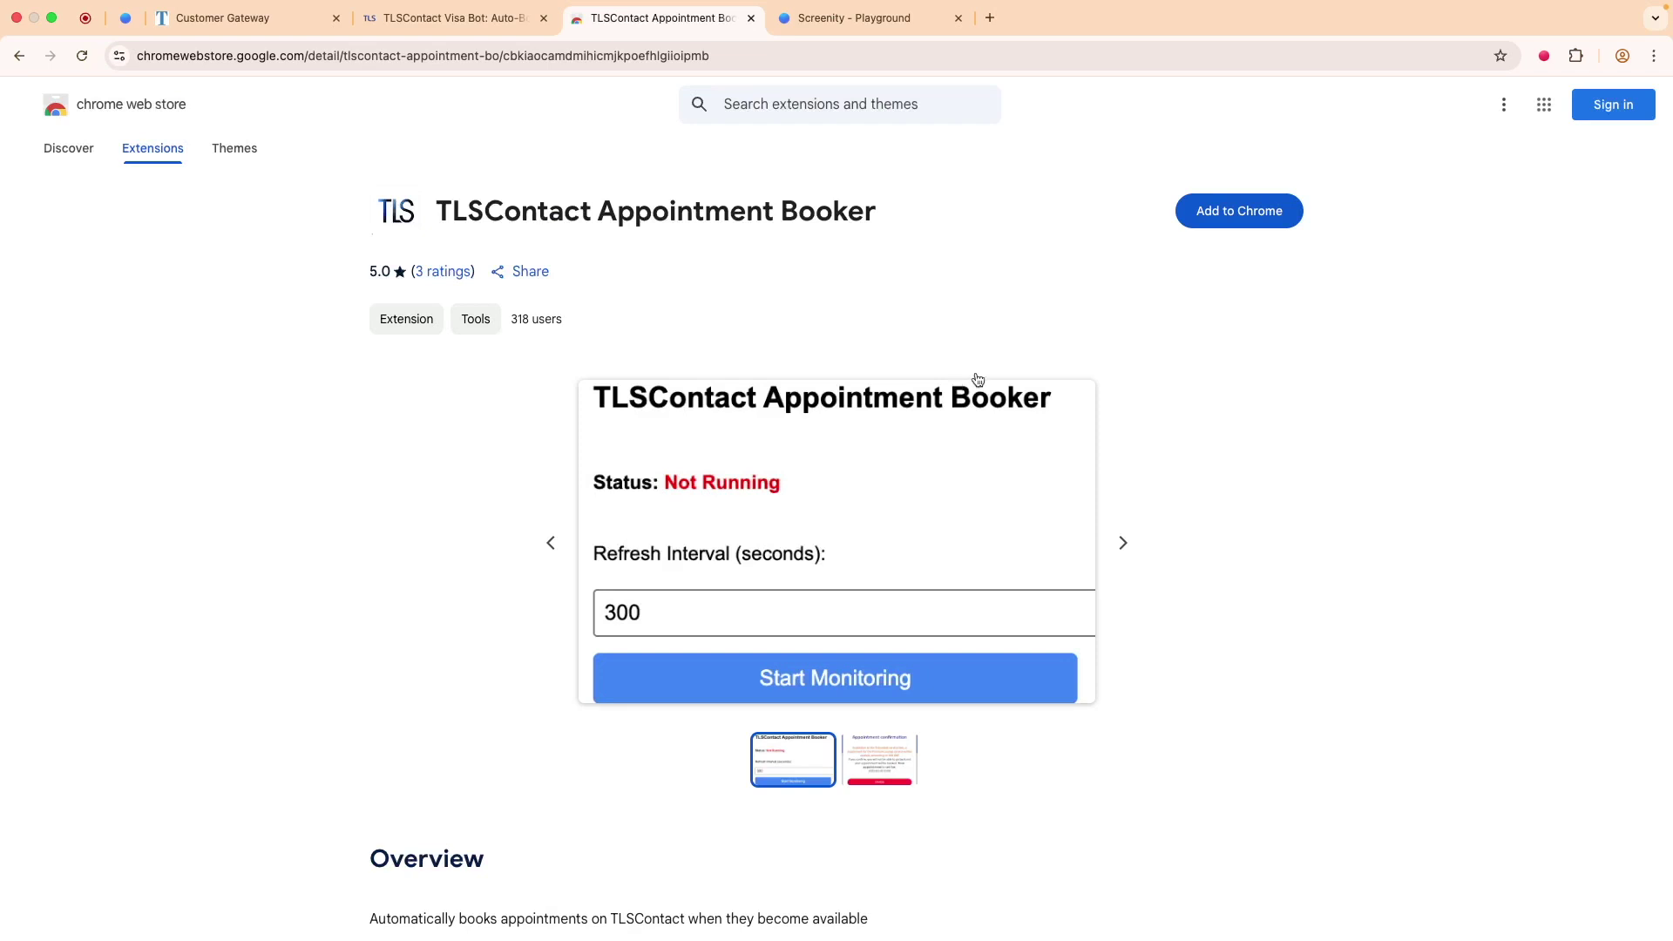
{"action": "left_click", "coordinate": [1219, 227]}
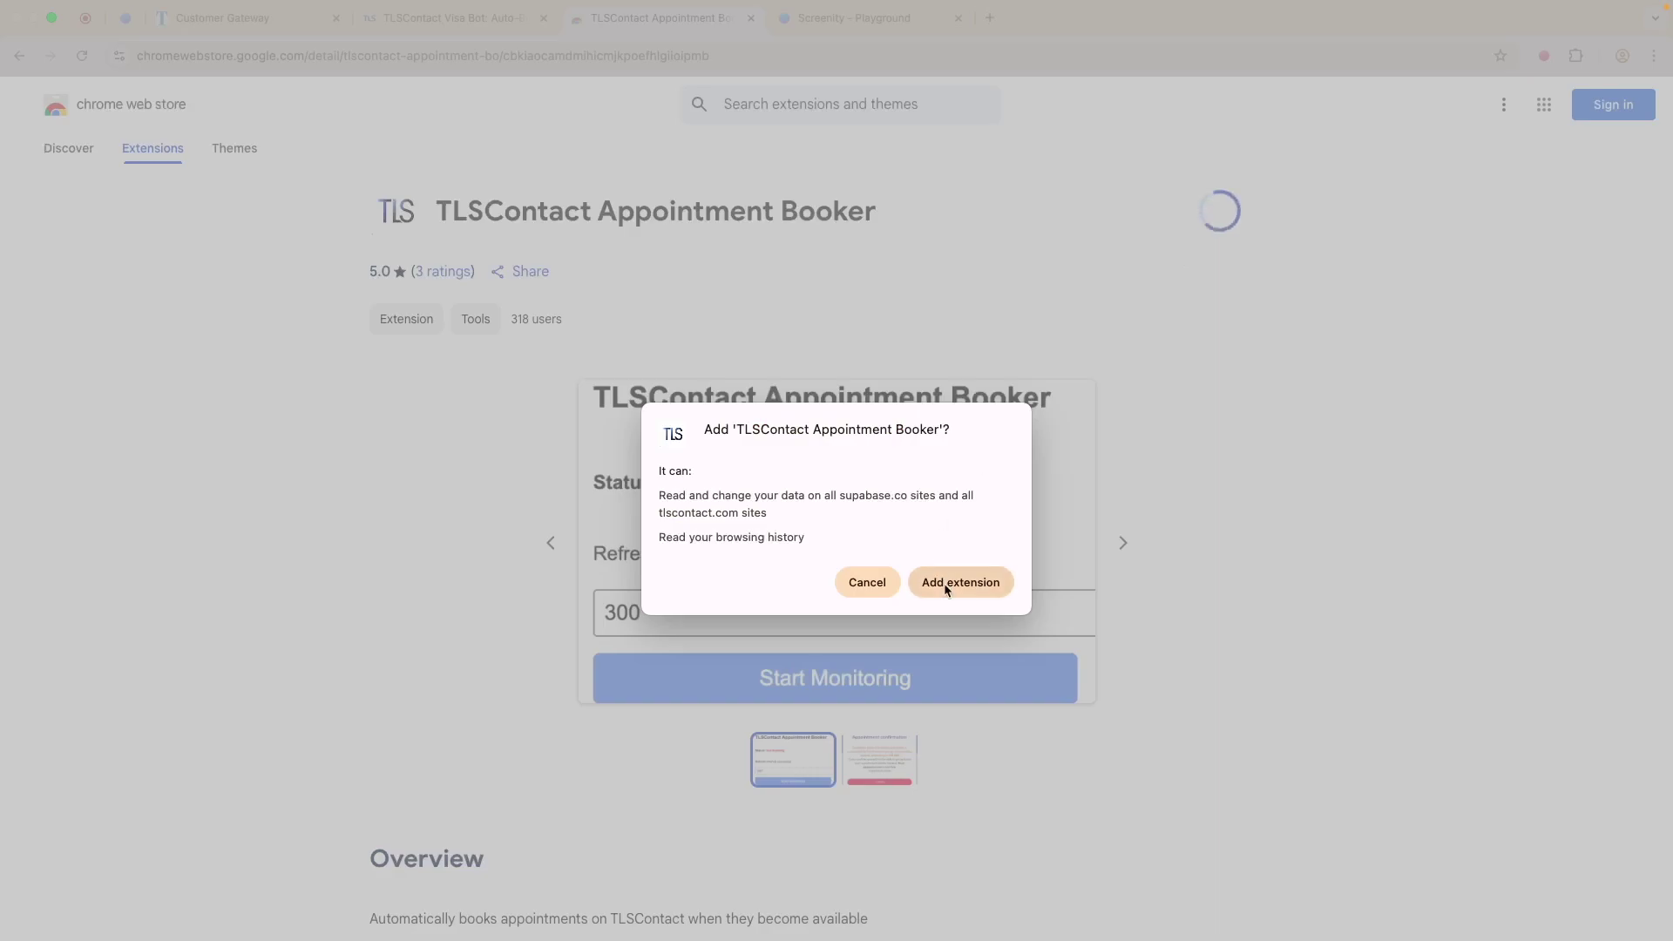
Step: Confirm adding TLSContact Appointment Booker, pin it to the toolbar, and open its settings panel
{"action": "left_click", "coordinate": [943, 583]}
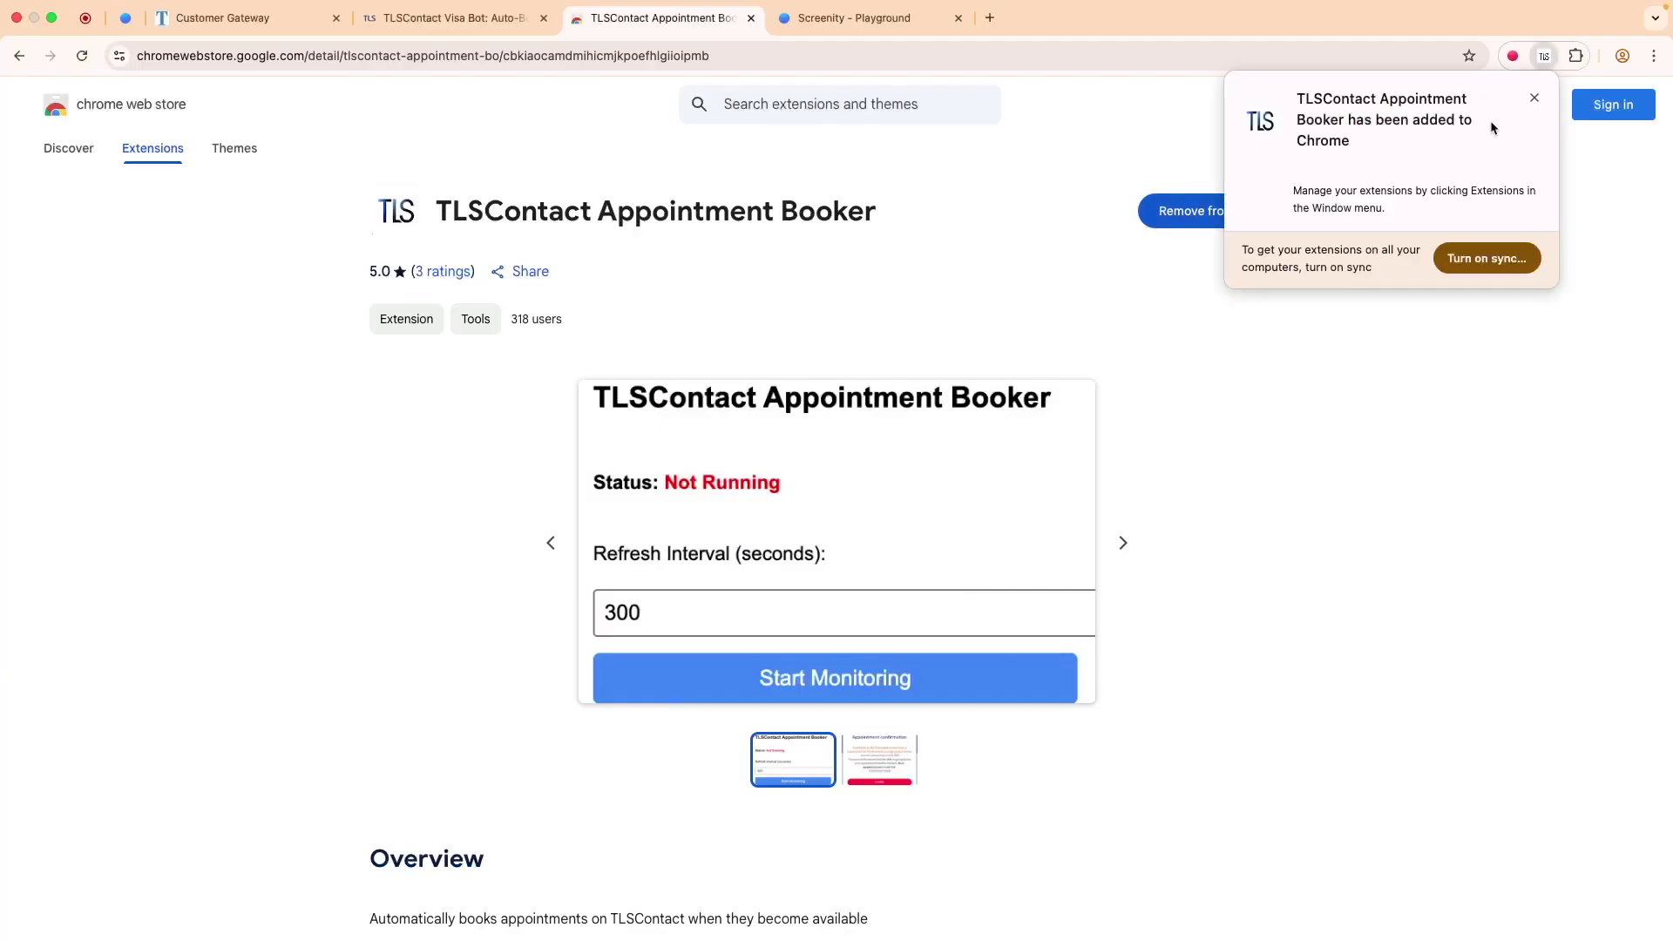
{"action": "left_click", "coordinate": [1578, 58]}
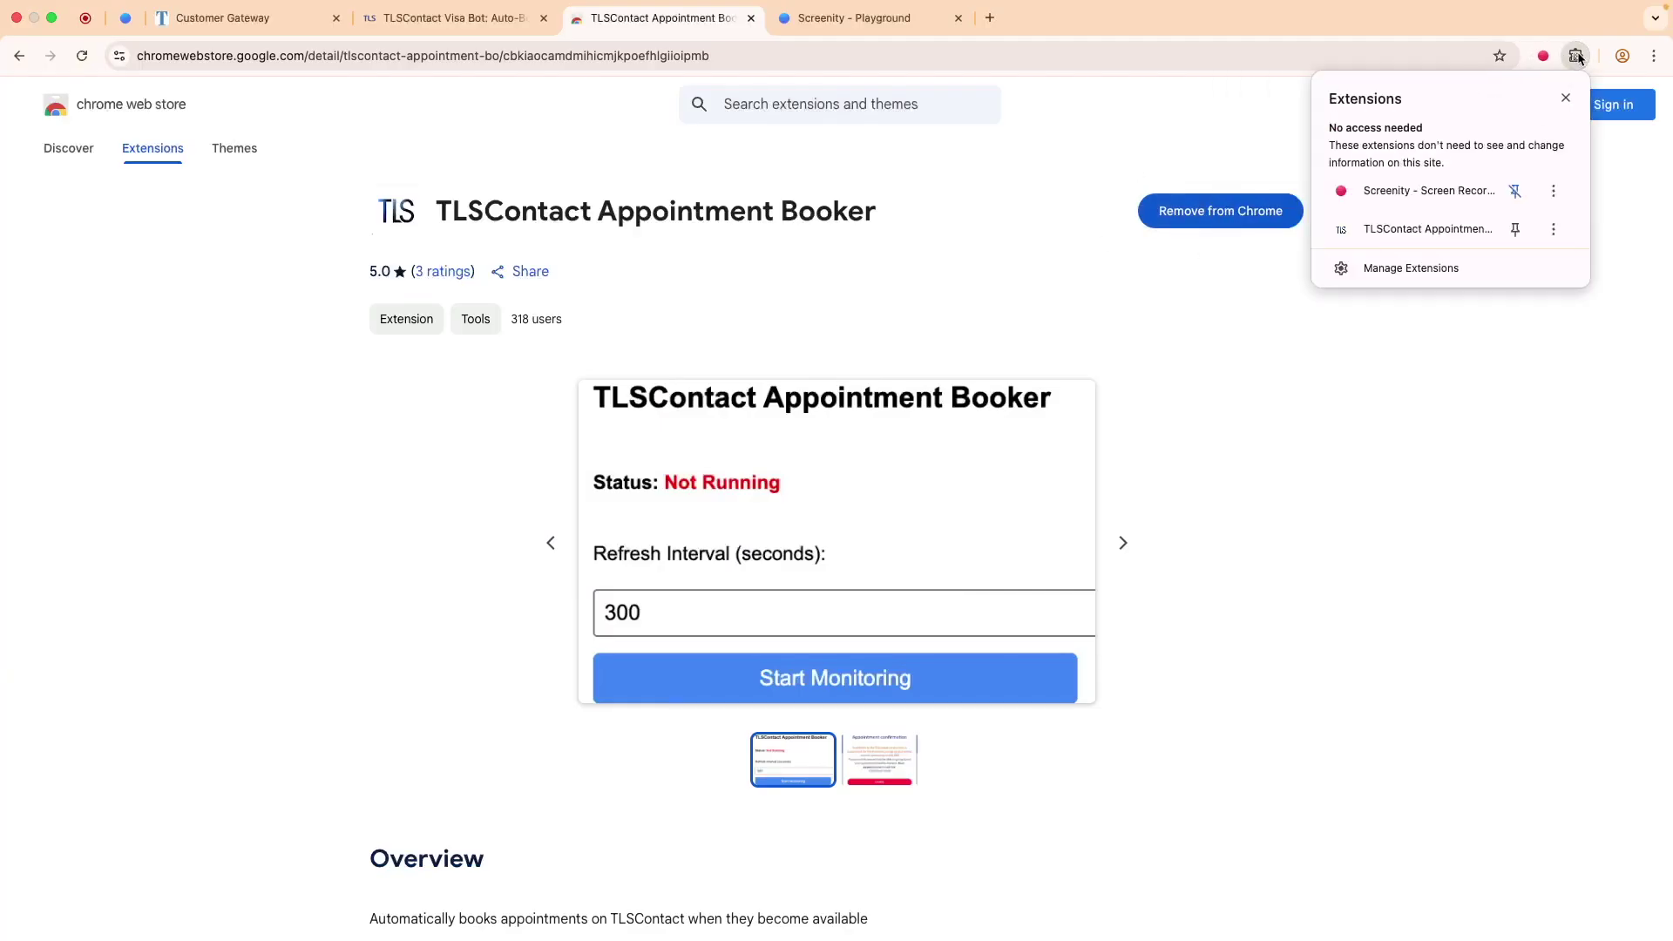
{"action": "left_click", "coordinate": [1516, 231]}
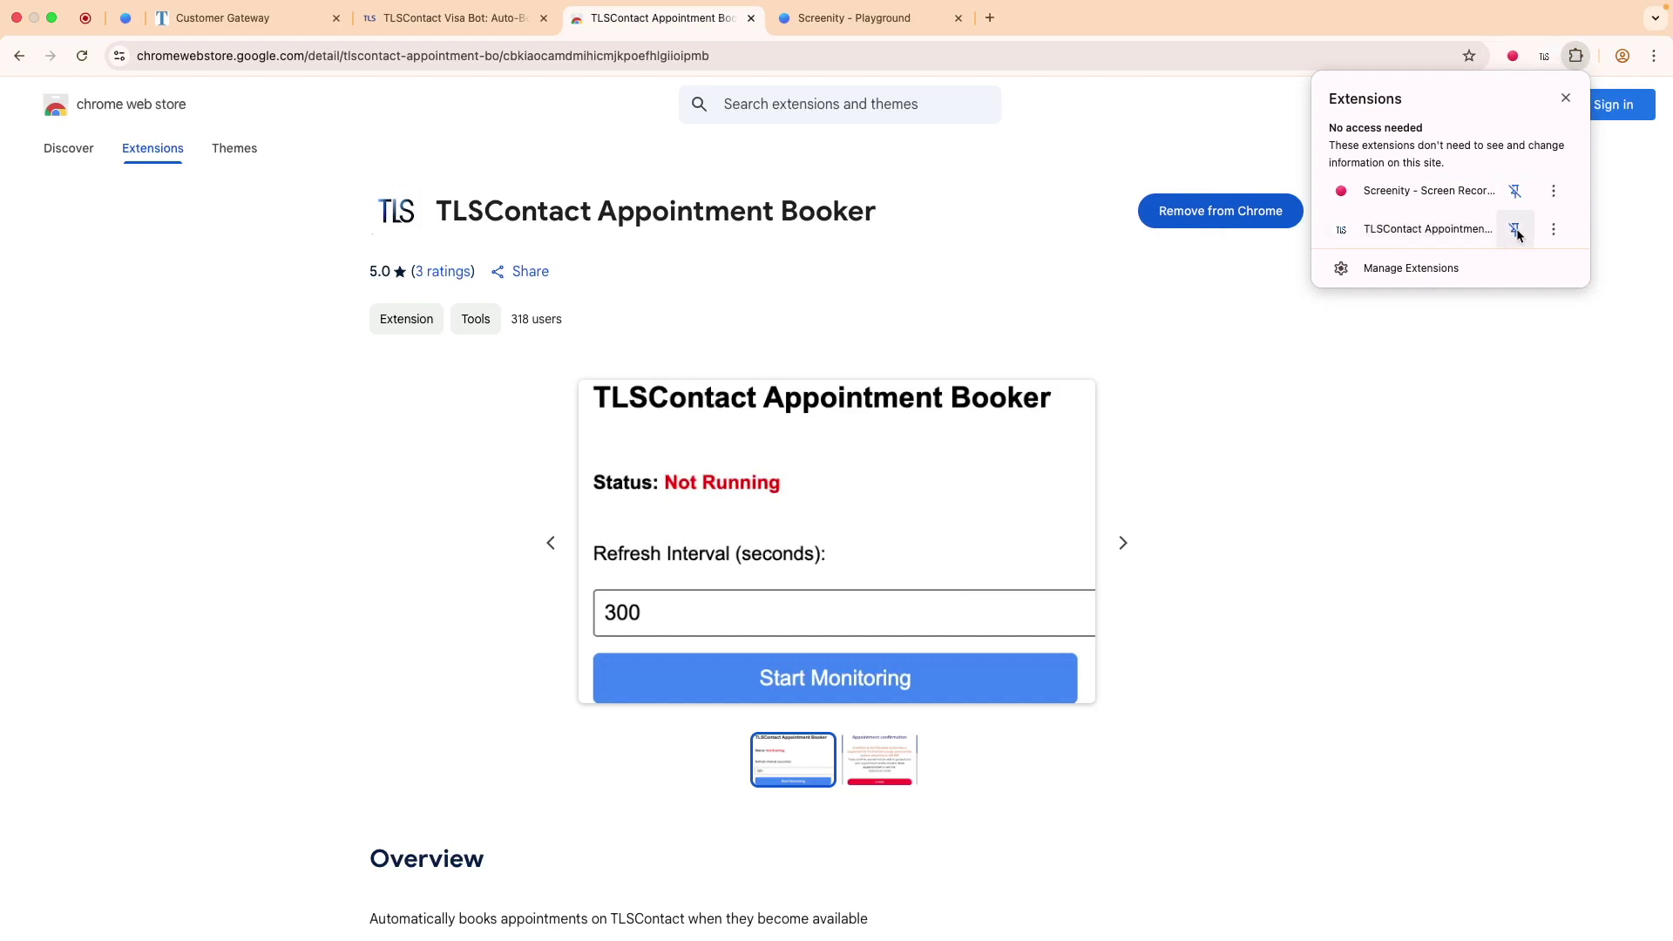
{"action": "left_click", "coordinate": [1547, 61]}
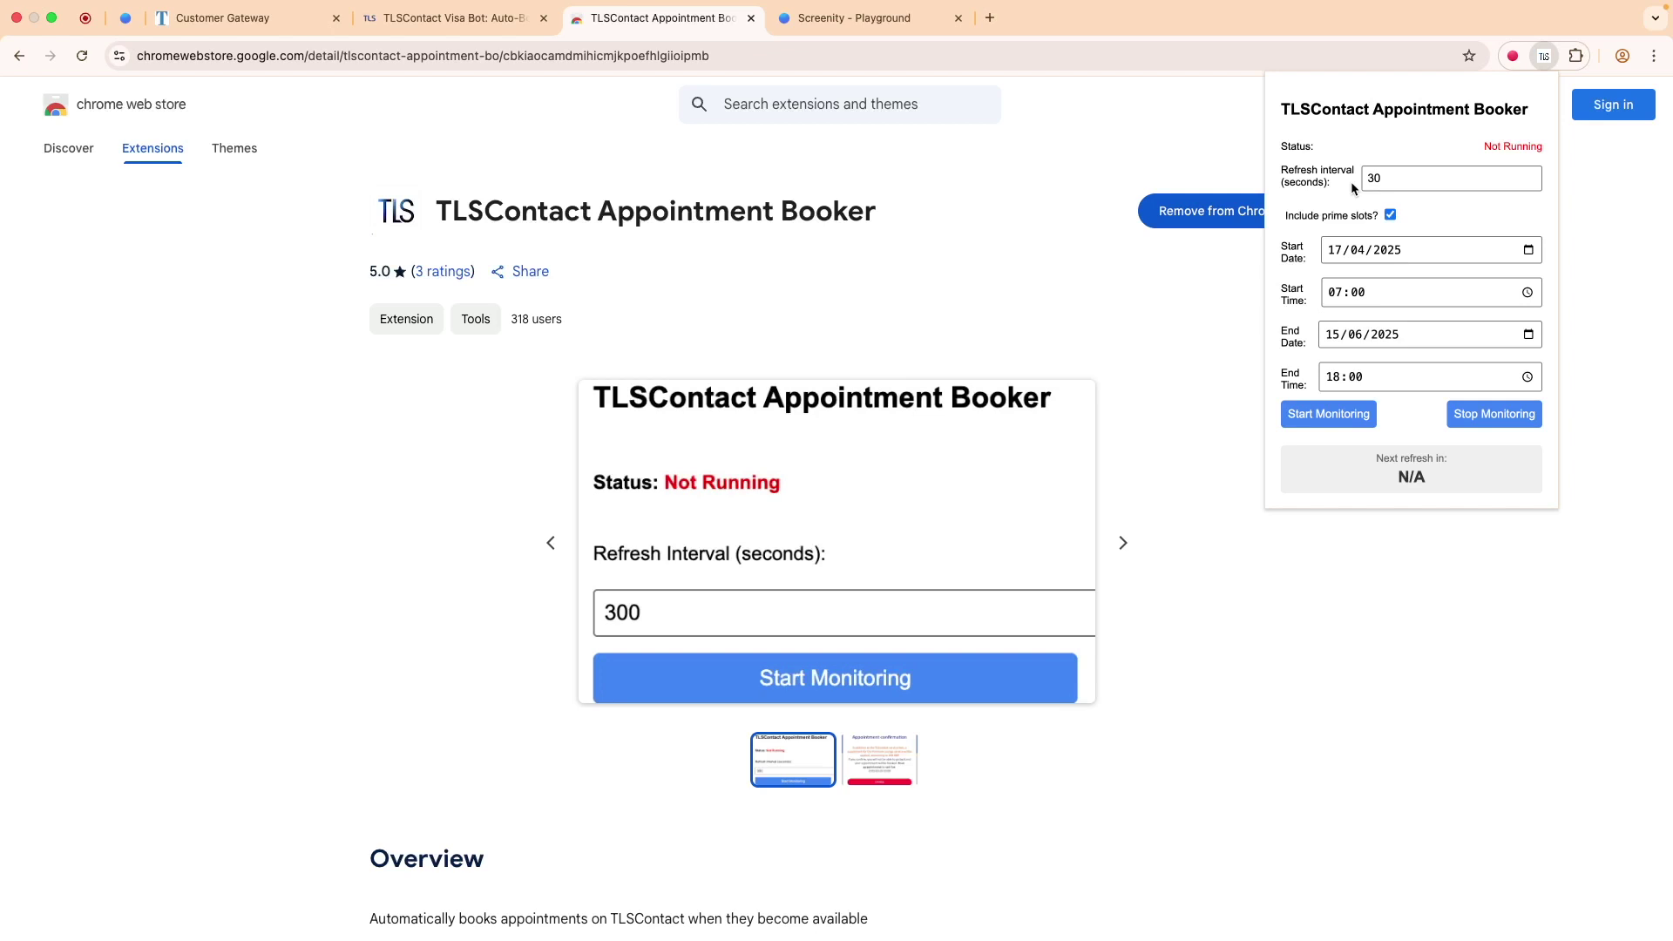
Step: Set the refresh interval to 300 seconds, leaving Include prime slots switched on
{"action": "left_click", "coordinate": [1394, 177]}
{"action": "type", "text": "0"}
{"action": "left_click", "coordinate": [1390, 215]}
{"action": "left_click", "coordinate": [1391, 215]}
Step: Set the end date to 28/04/2025 and try to start monitoring on this tab
{"action": "left_click", "coordinate": [1334, 334]}
{"action": "type", "text": "28/04"}
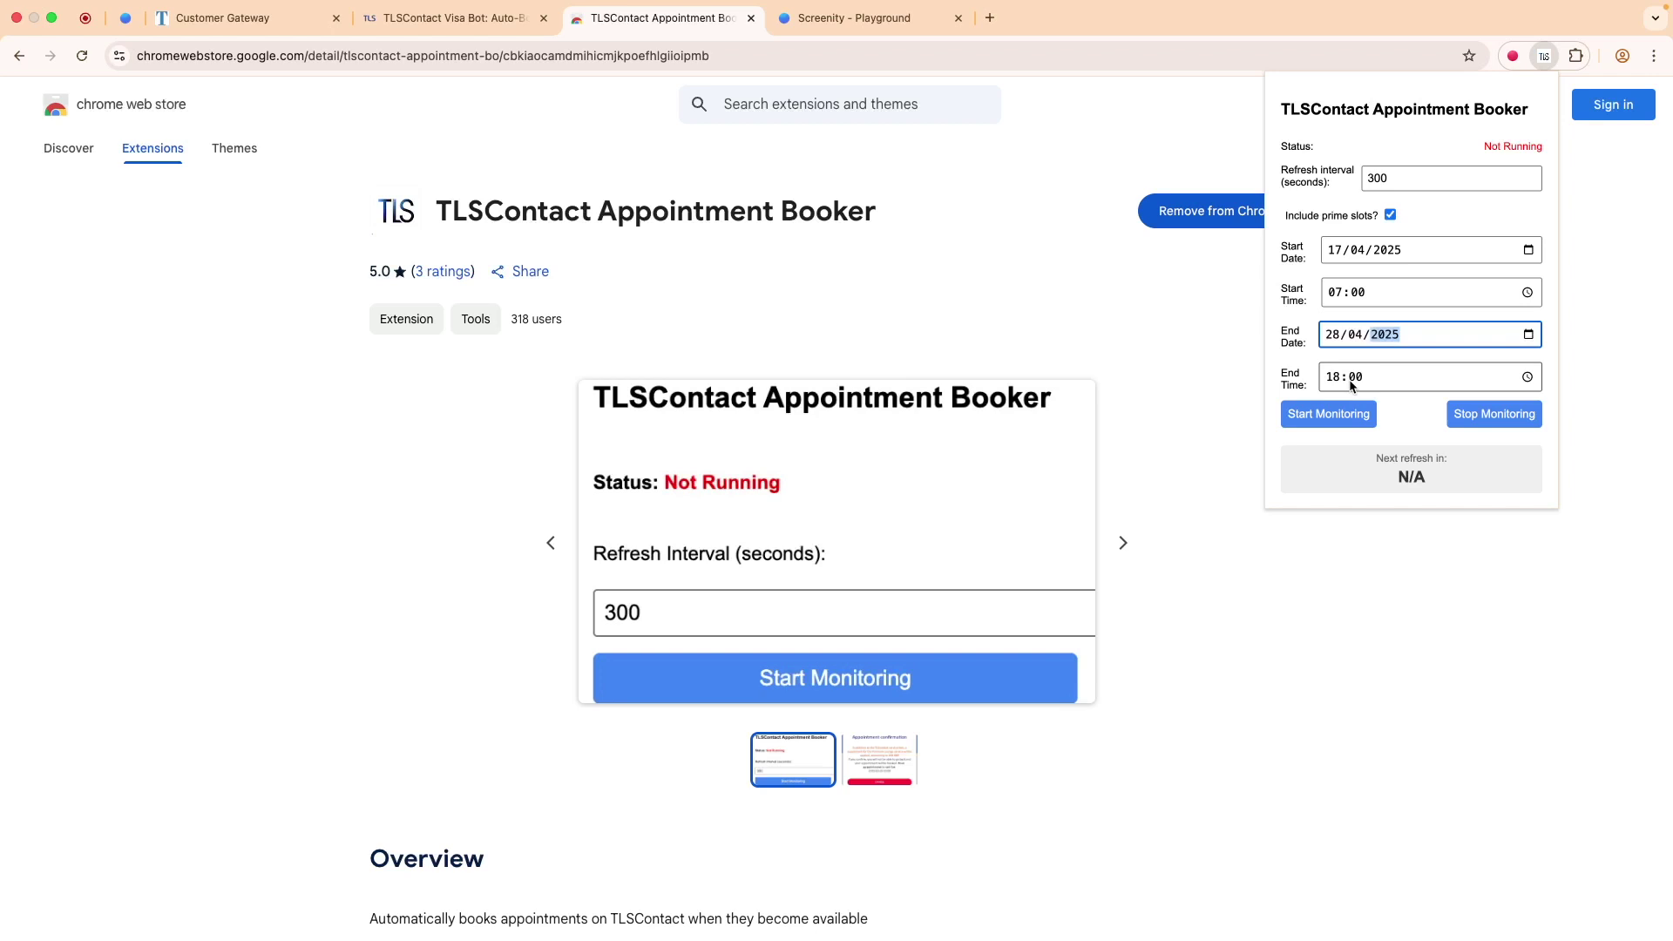
{"action": "left_click", "coordinate": [1322, 416]}
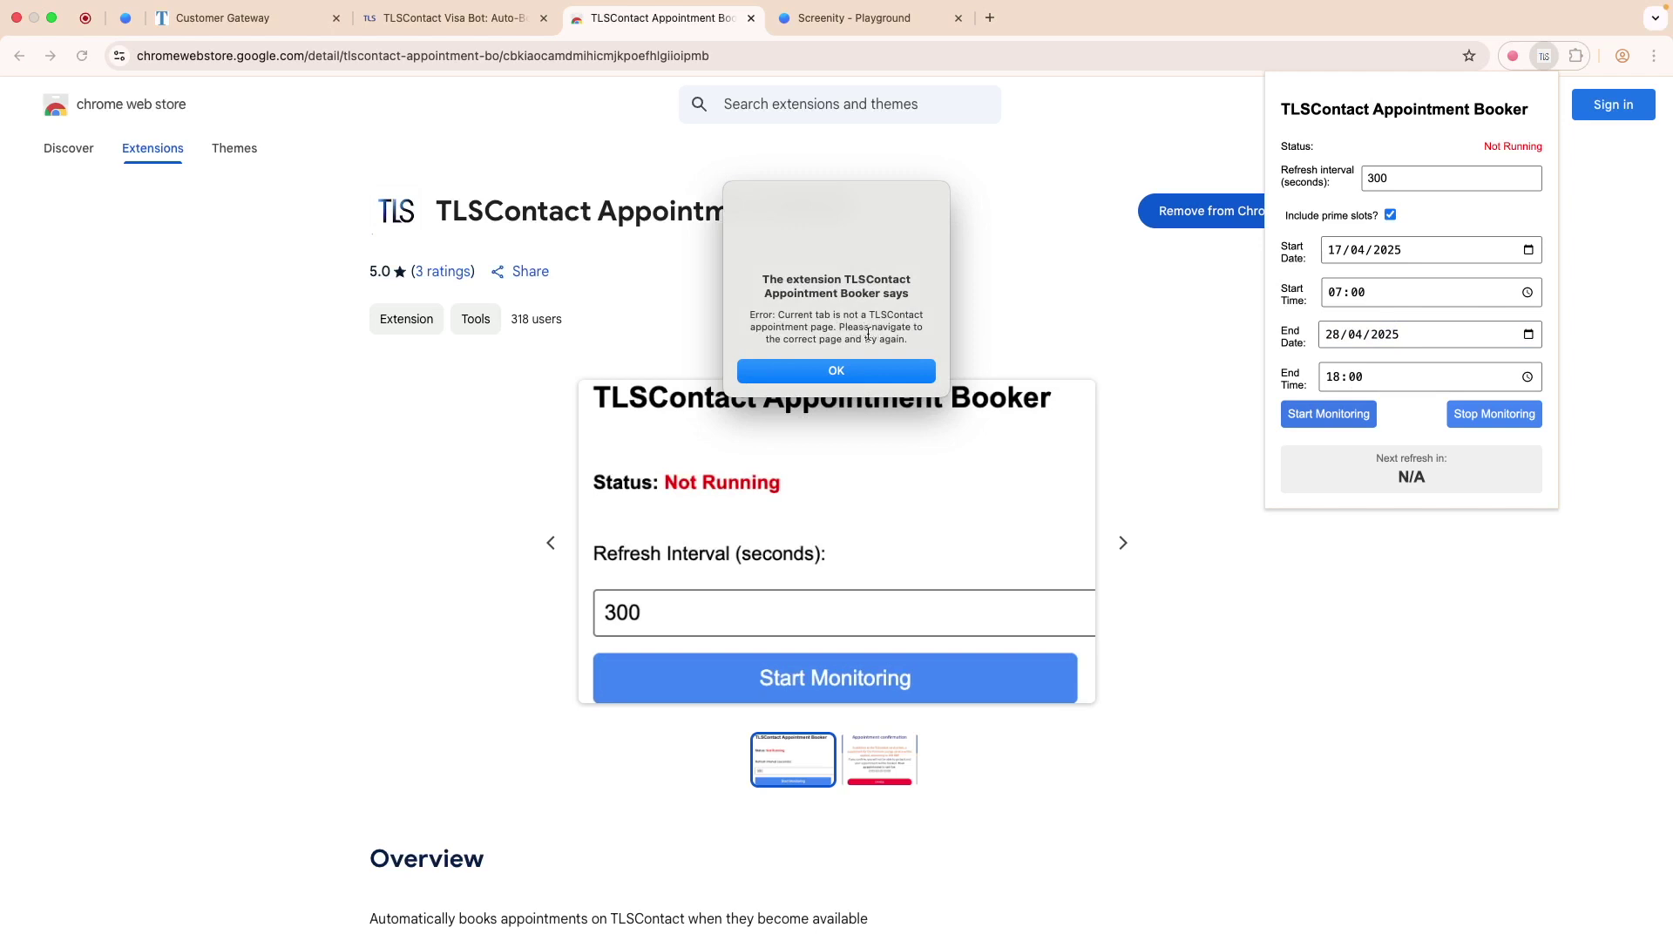
Step: Dismiss the not-an-appointment-page alert and move to the TLScontact Appointment selection tab
{"action": "left_click", "coordinate": [837, 371]}
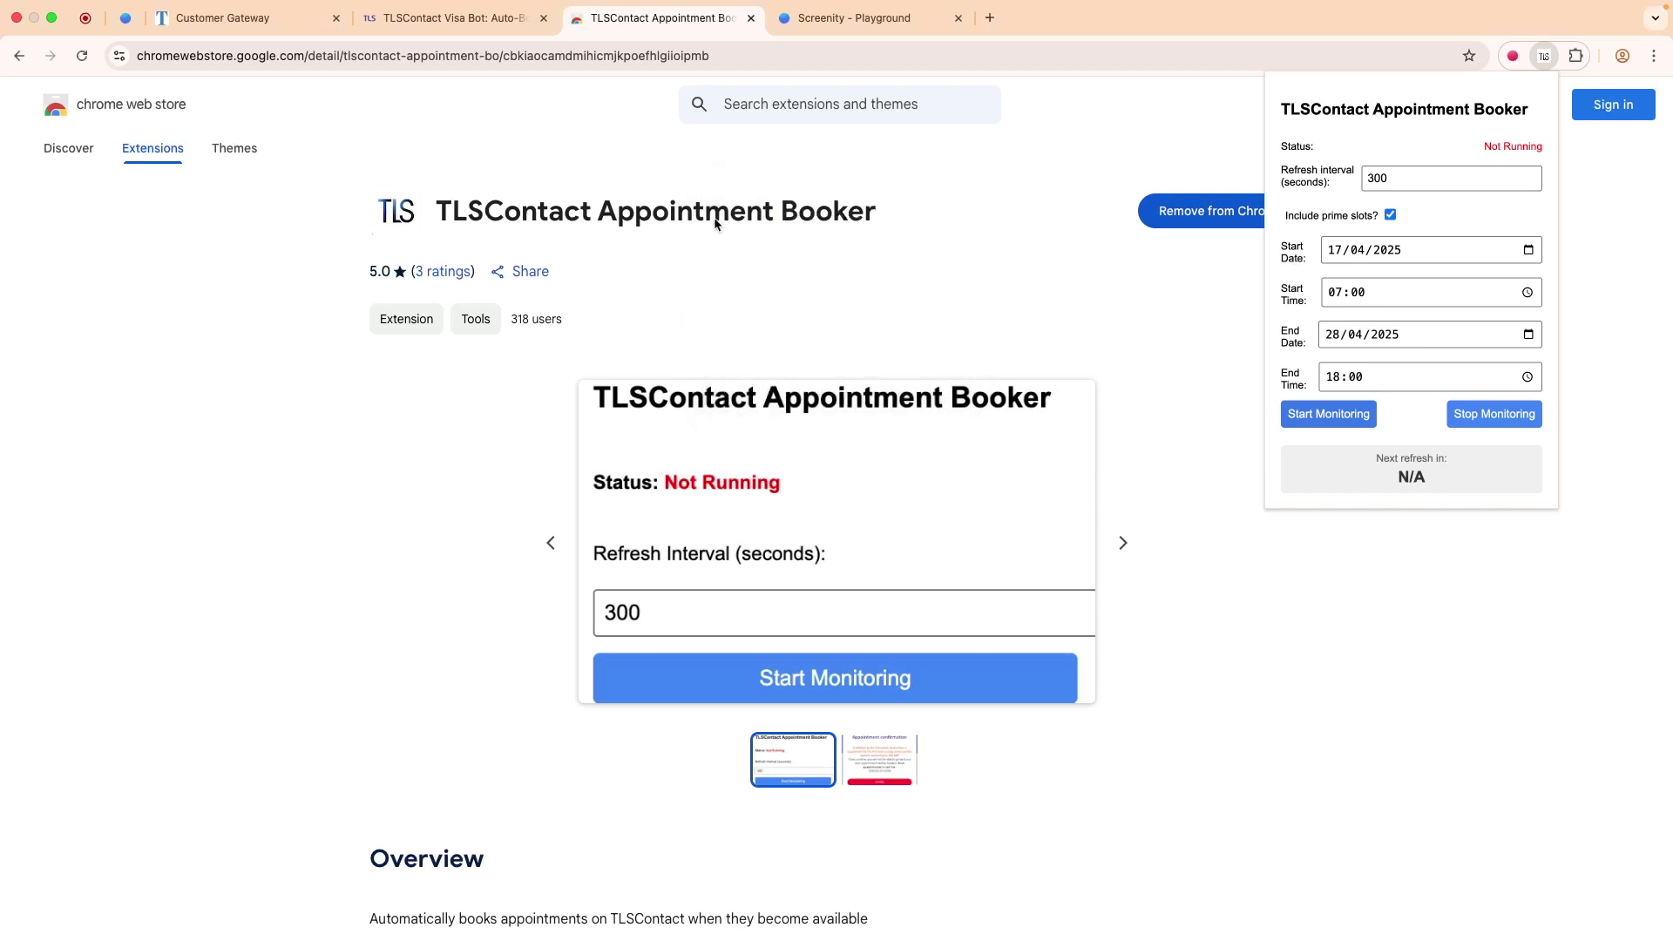
{"action": "left_click", "coordinate": [400, 22]}
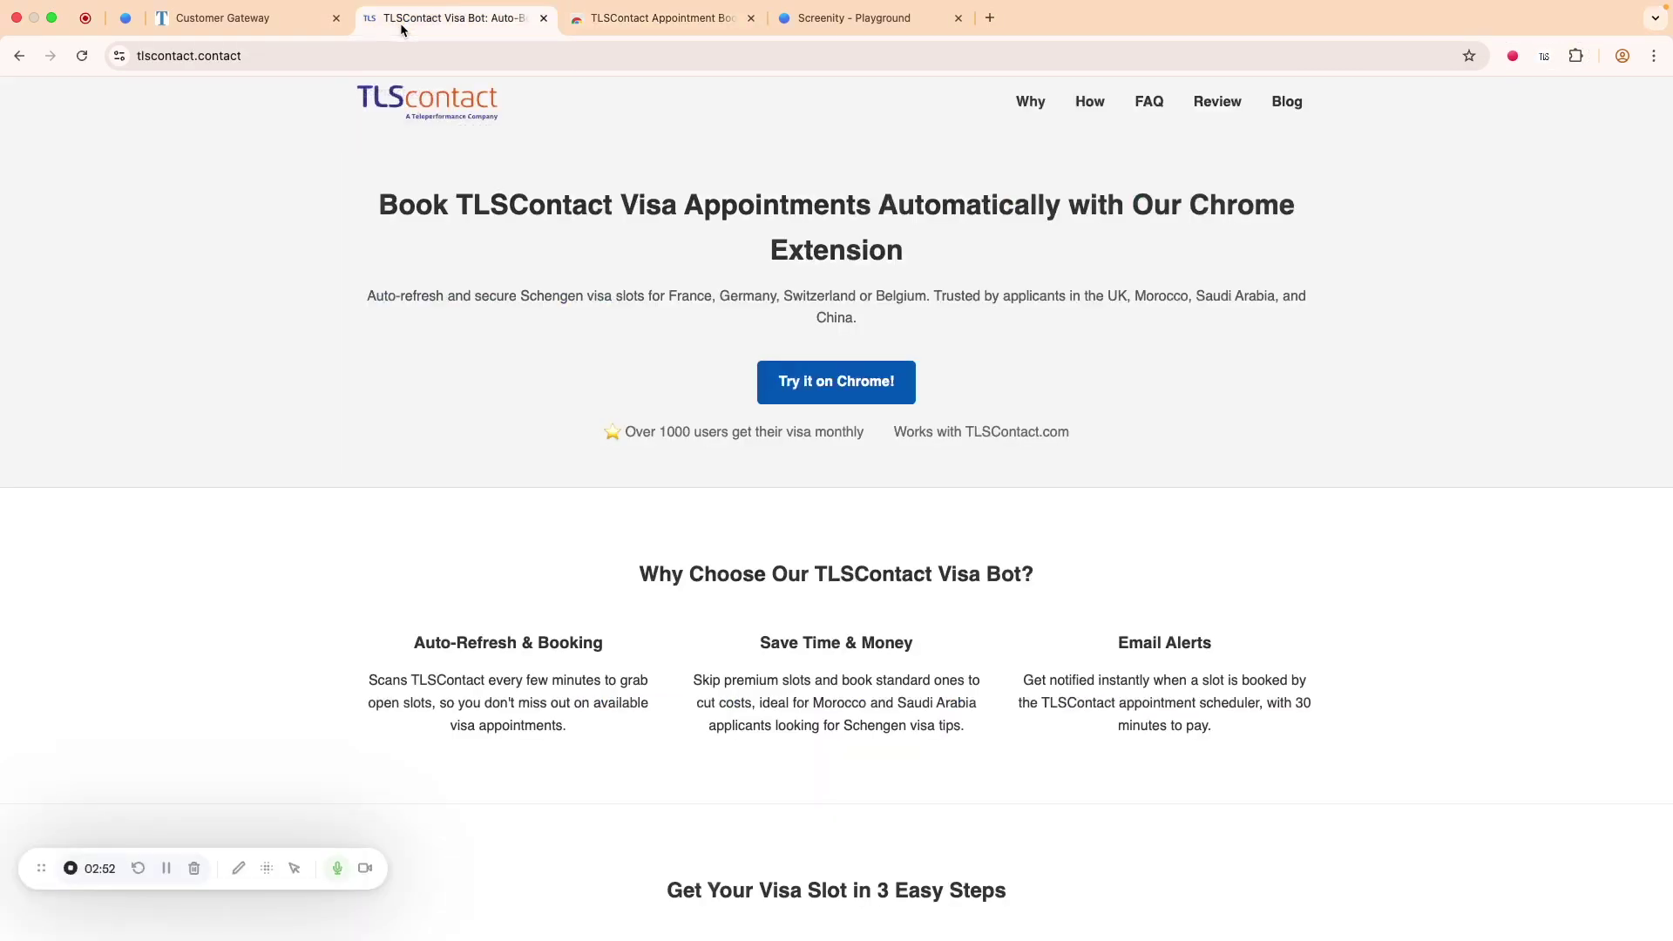
{"action": "left_click", "coordinate": [232, 30]}
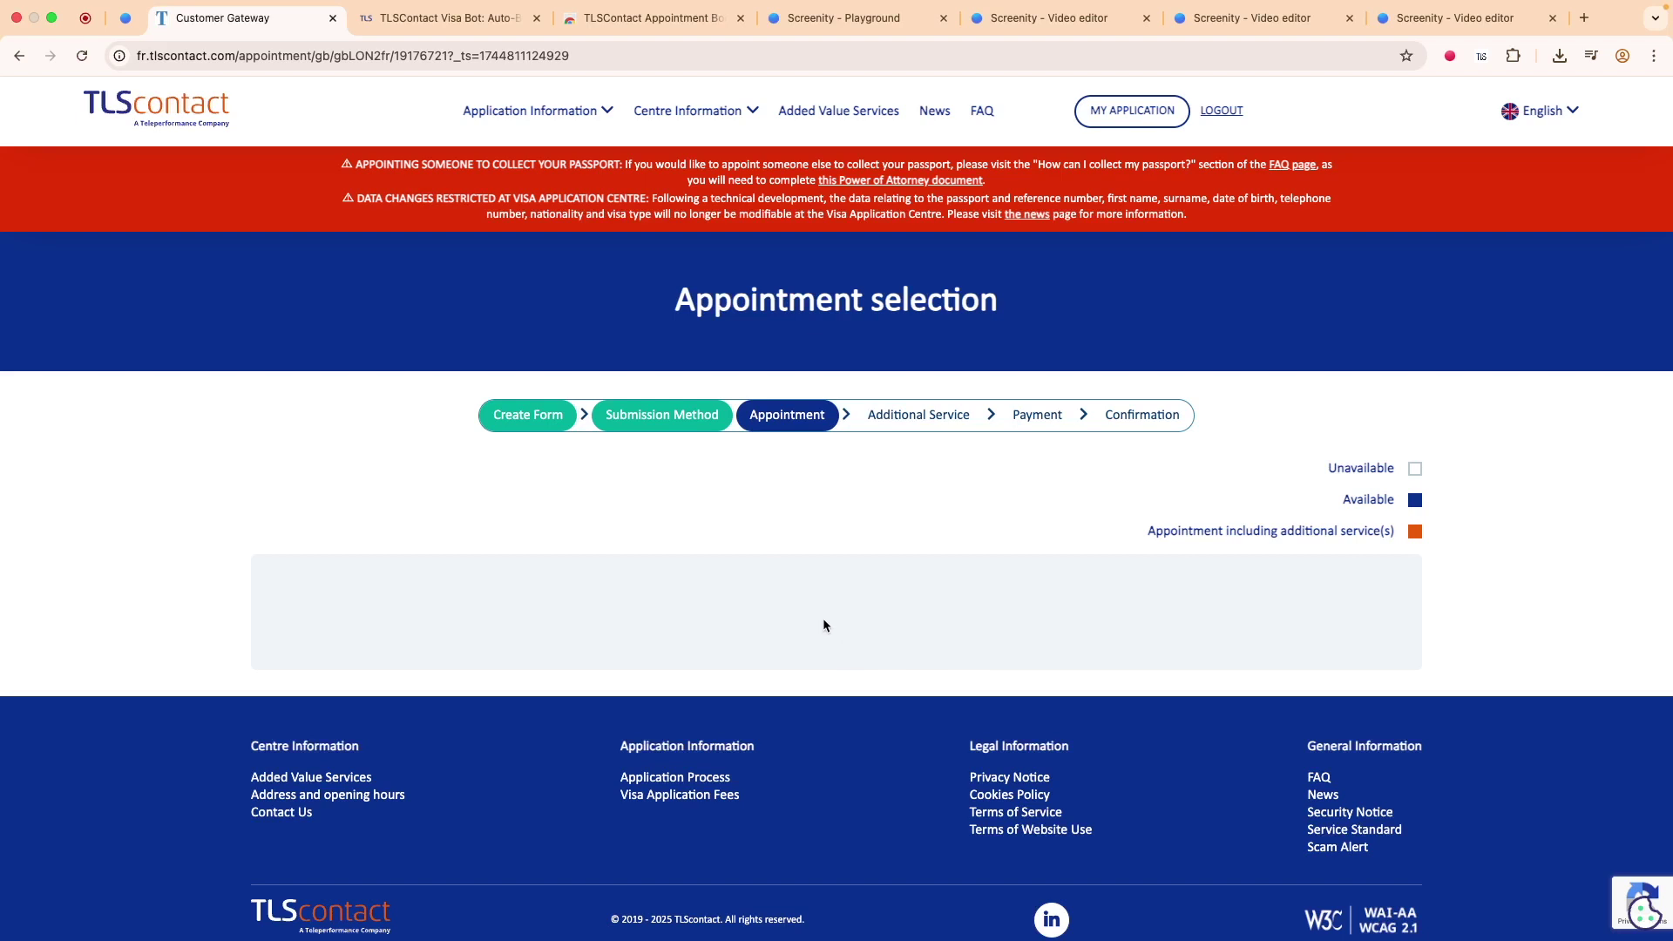
Step: Start monitoring from the booker panel and verify its status shows Running with refresh countdown
{"action": "left_click", "coordinate": [1480, 56]}
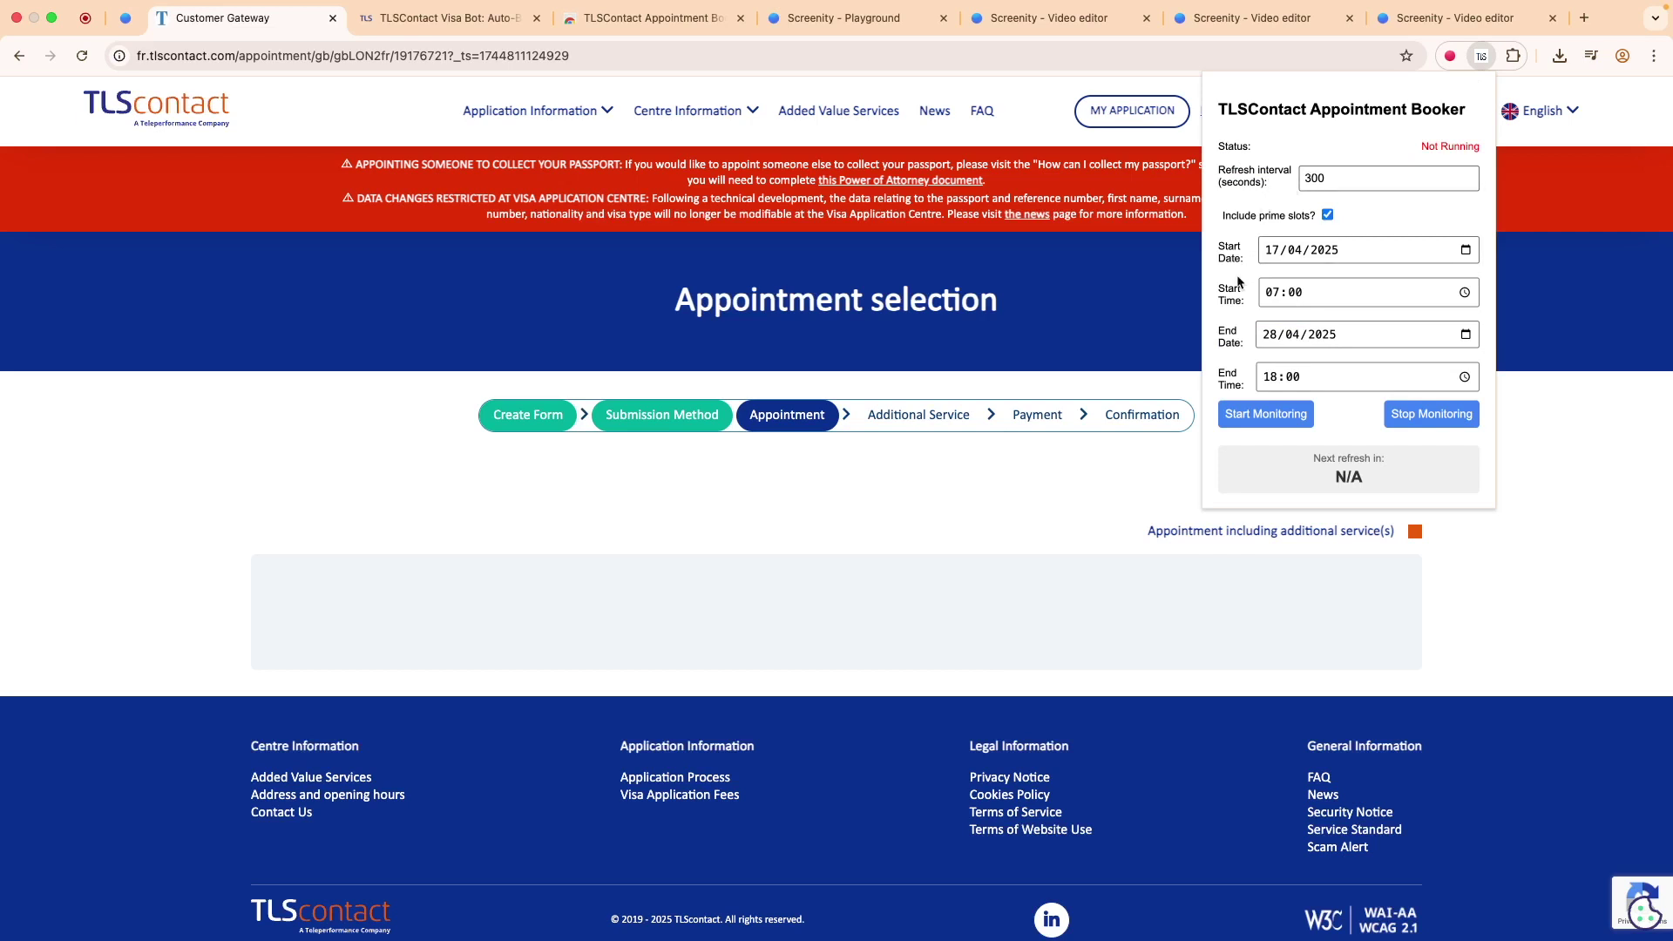
{"action": "left_click", "coordinate": [1253, 415]}
{"action": "left_click", "coordinate": [1098, 332]}
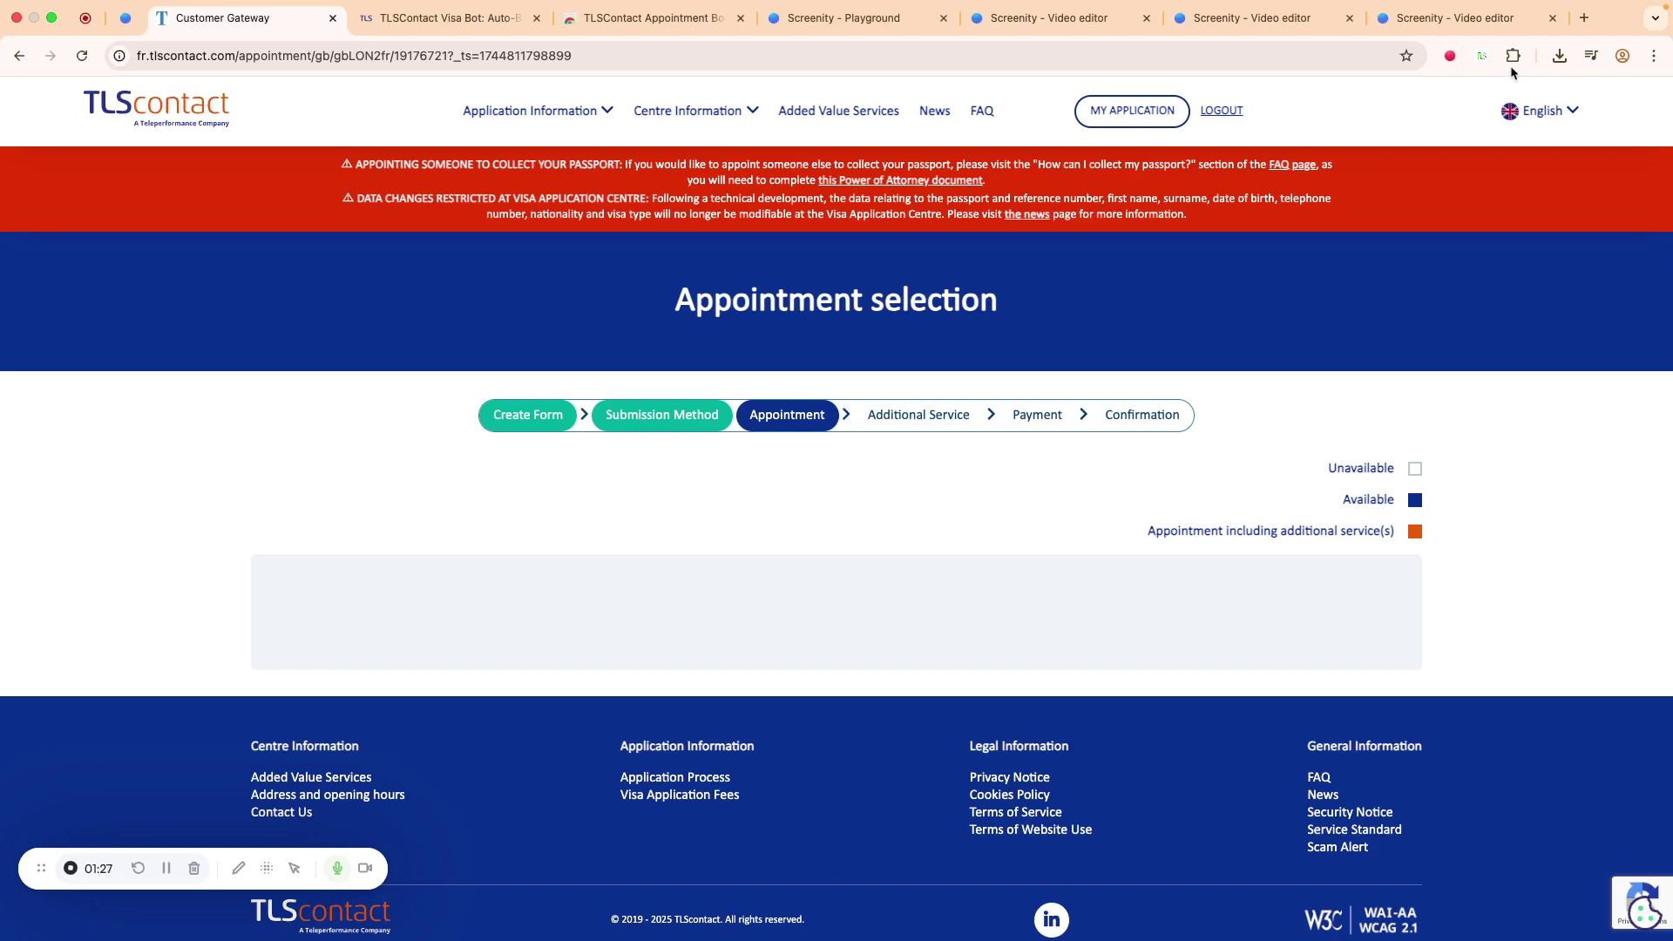
{"action": "left_click", "coordinate": [1481, 55]}
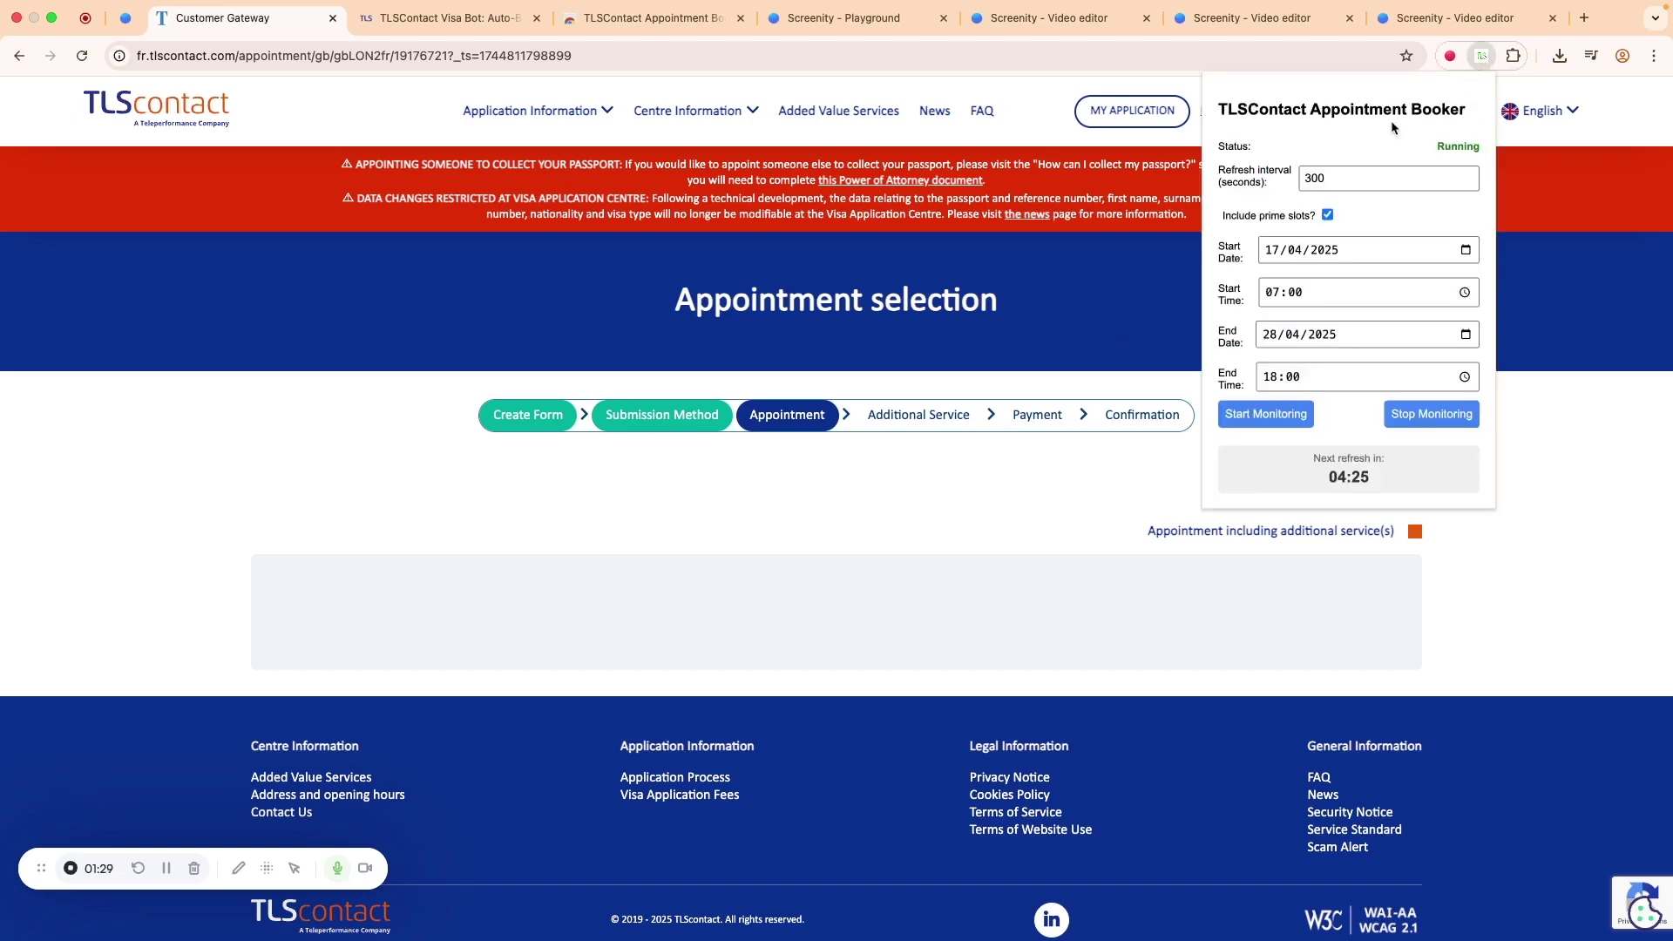